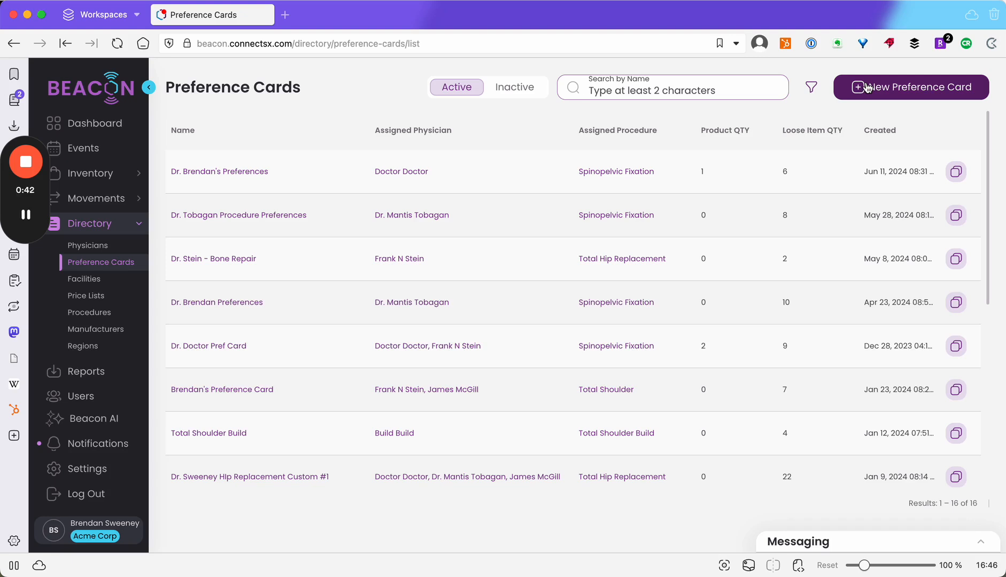
# Start a new preference card, name it as the doctor's "Favorite Devices", and set the procedure to Total Knee Replacement
pyautogui.click(867, 88)
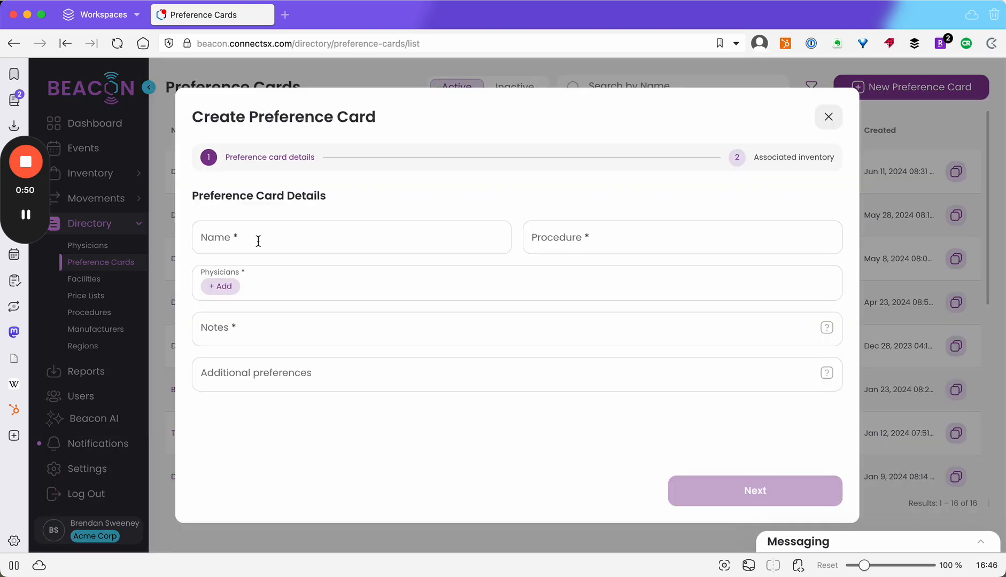
pyautogui.click(259, 241)
pyautogui.write("Dr. Sweeney's Favorite Devices")
pyautogui.click(669, 238)
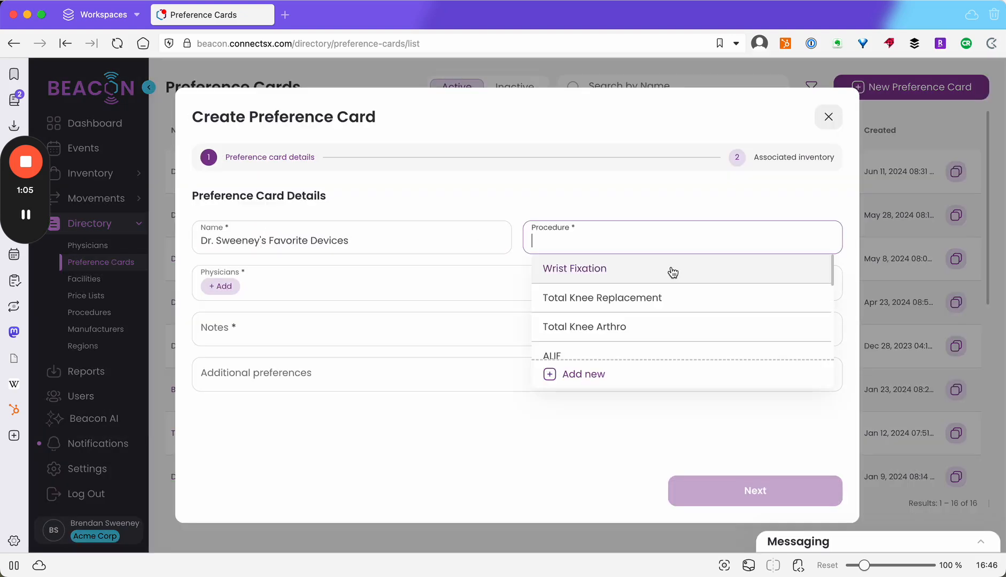
pyautogui.click(627, 307)
# Assign the first and third listed physicians to the preference card
pyautogui.click(222, 286)
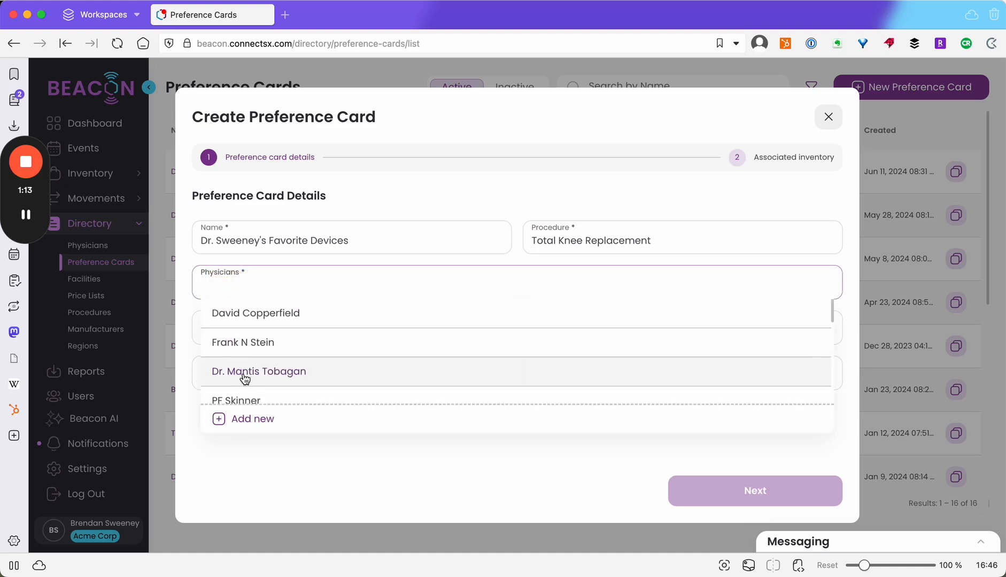
pyautogui.click(246, 378)
pyautogui.click(254, 312)
# Enter "These are my surgeon's preferences" as the card's notes
pyautogui.click(227, 330)
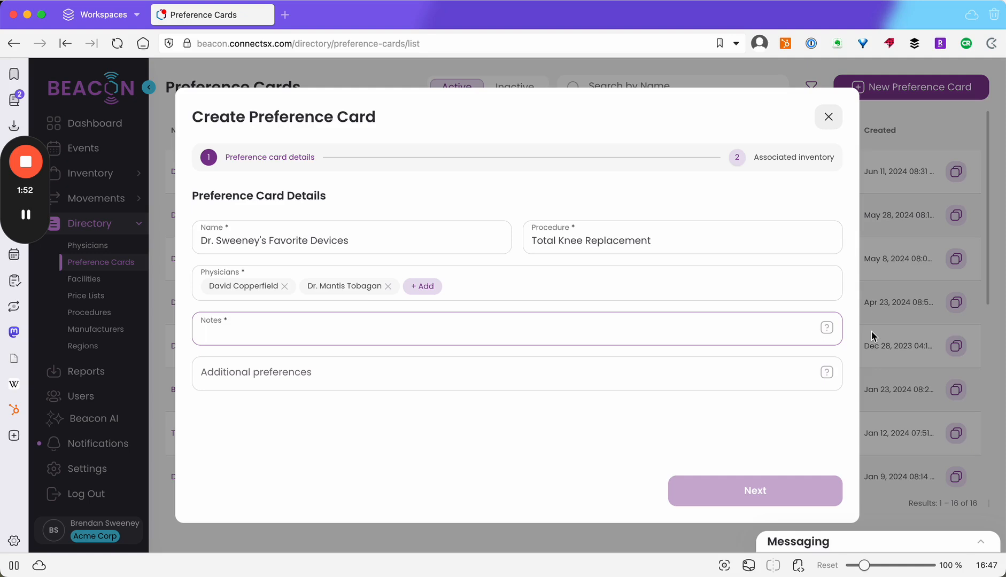
pyautogui.write("These are my surgeon's preferences")
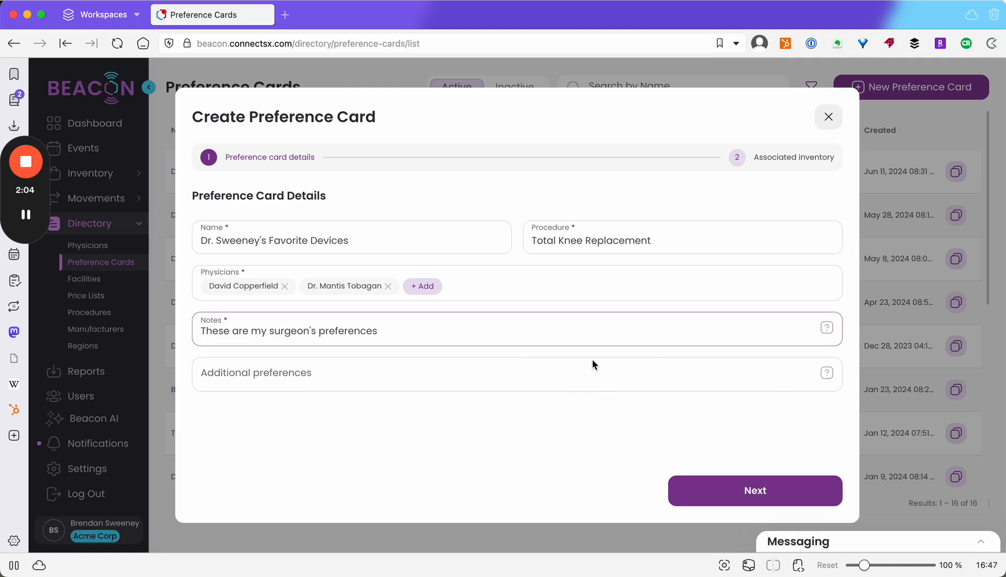
pyautogui.click(591, 375)
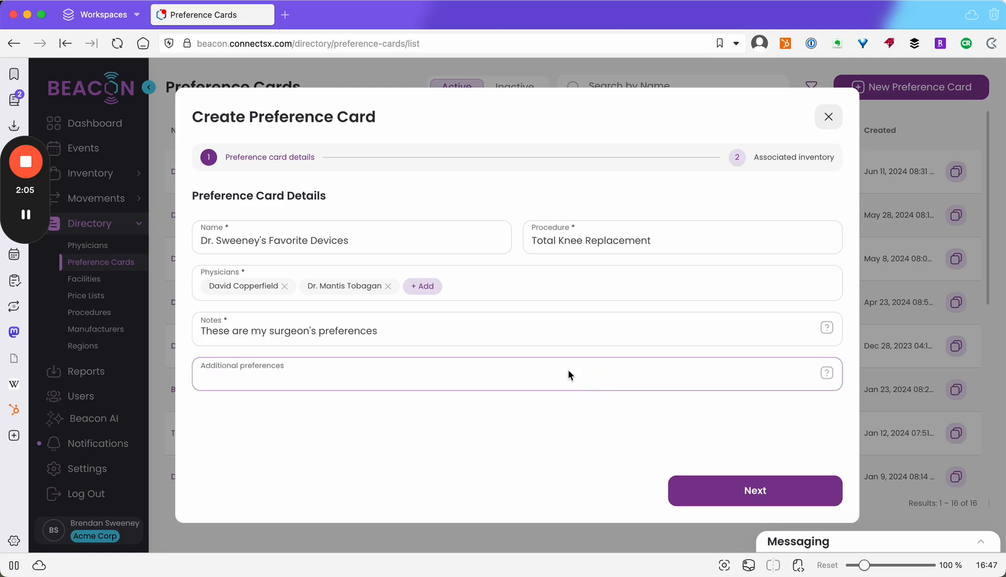
# Append a long string of random filler digits and letters to the end of the notes
pyautogui.click(373, 336)
pyautogui.write('1')
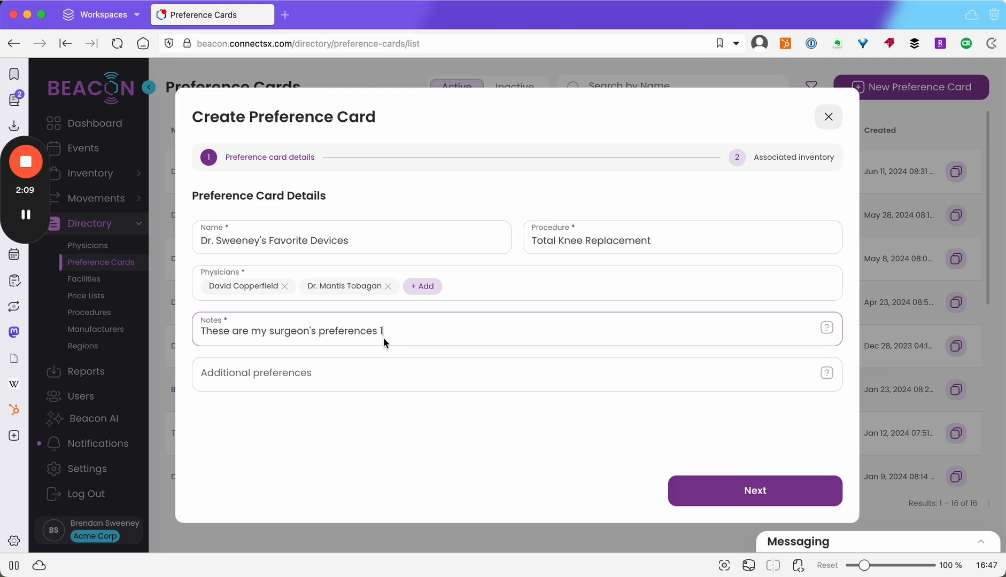
pyautogui.write('3463146134613461346134613461346134643641361613461346134')
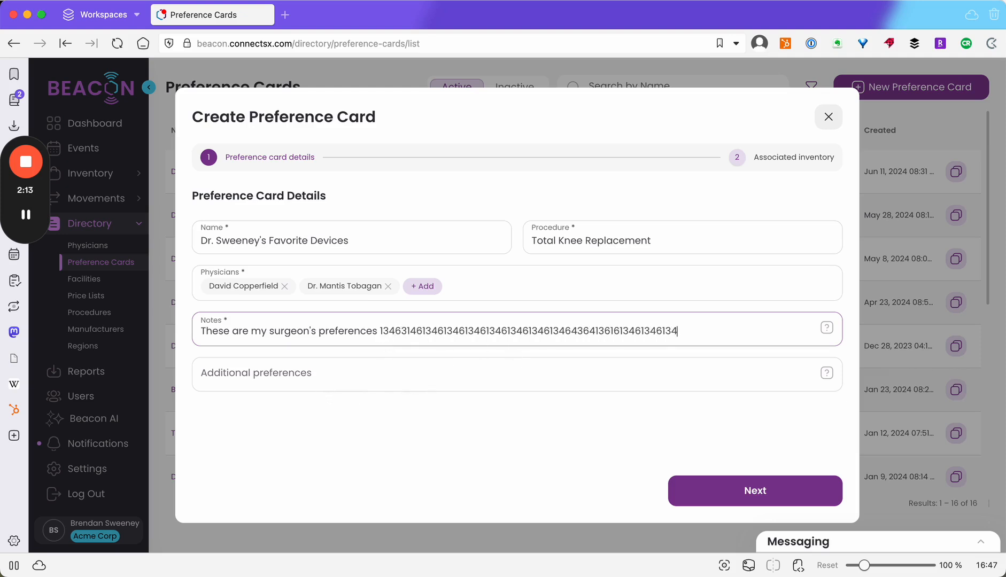
pyautogui.write('ywrtehsdfhdtsjhwrtjhwrtjhwrtjwrtjwrt')
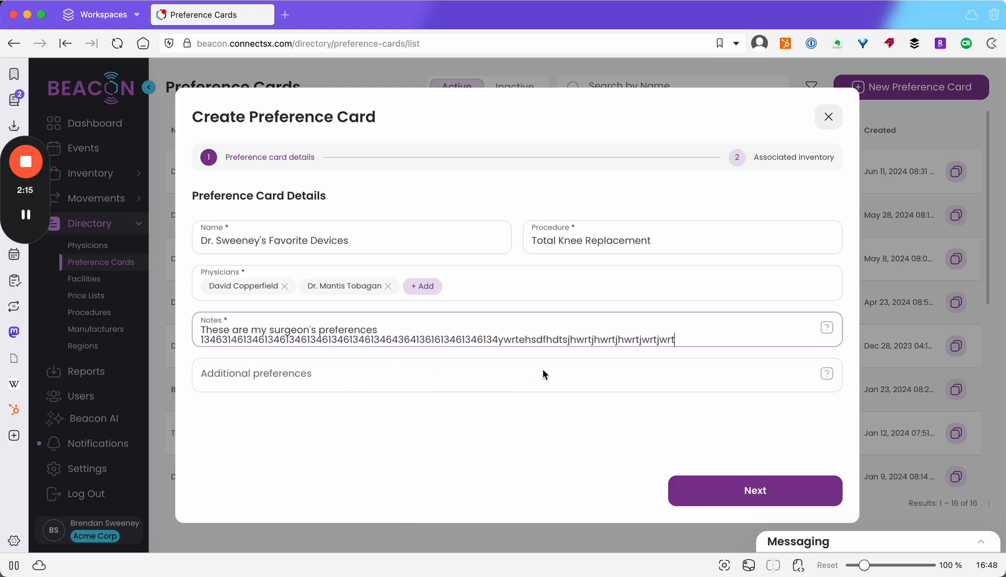
pyautogui.write('jwrtjwrtjeyjretyjetyjwyjertyj')
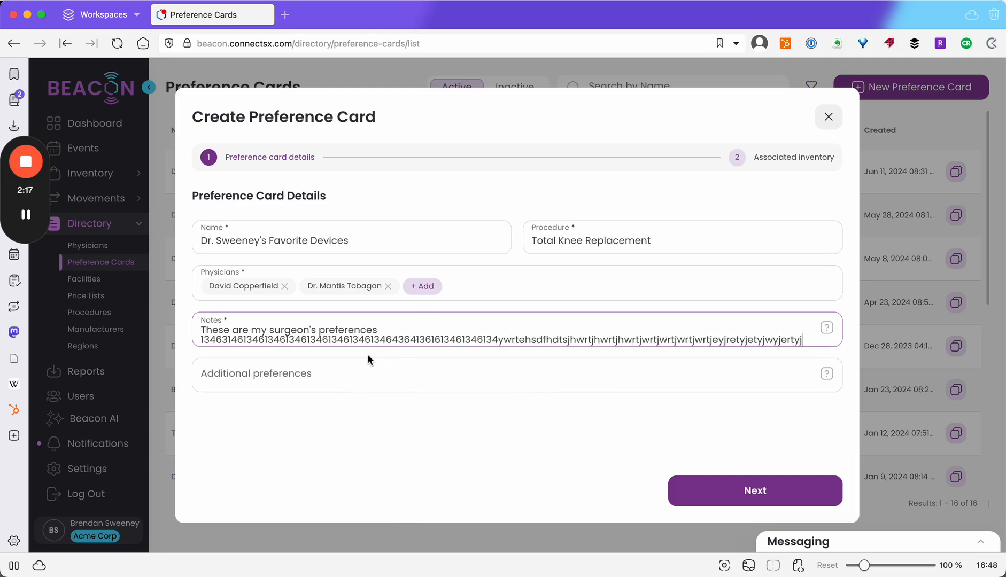
pyautogui.write('rtyjeyjetyjrtyjertyjejeyt')
# Clear the notes, undo the deletion, and continue to the card's associated inventory
pyautogui.tripleClick(355, 344)
pyautogui.press('BackSpace')
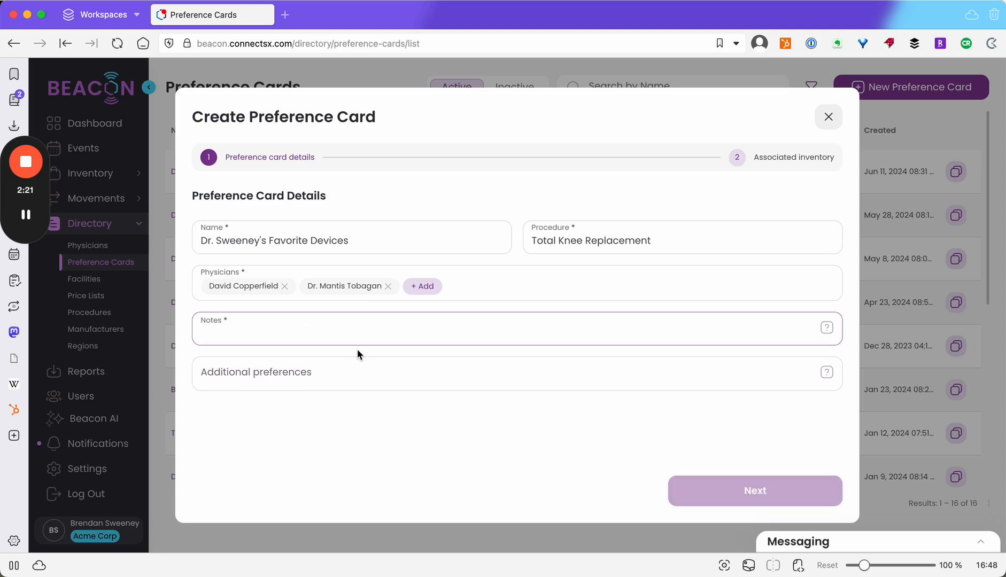
pyautogui.press('super+z')
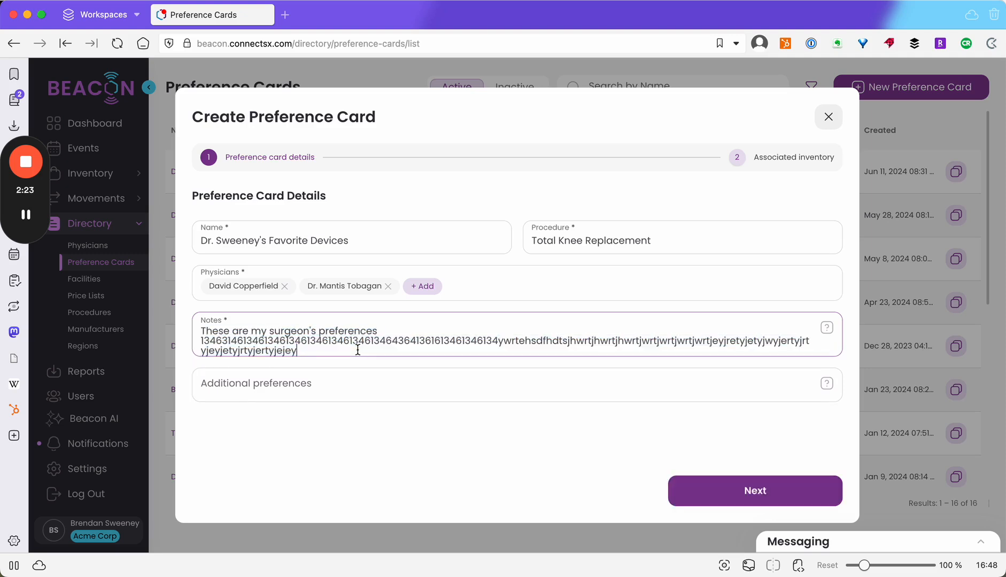
pyautogui.click(791, 491)
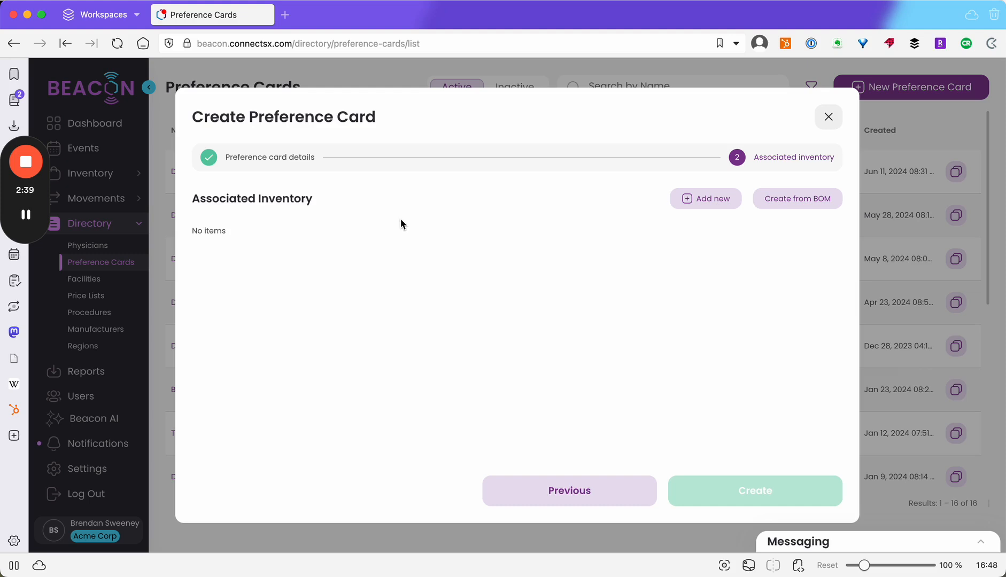
# Start a new inventory assignment for manufacturer Acme Corp with the request type Loose devices, and continue to the assignments
pyautogui.click(704, 202)
pyautogui.click(461, 220)
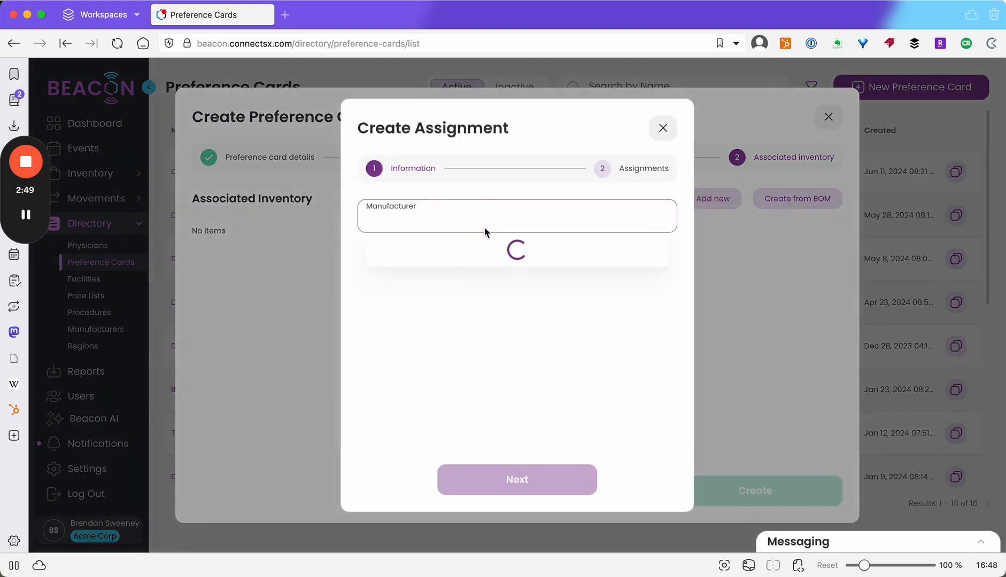
pyautogui.scroll(-5, 456, 334)
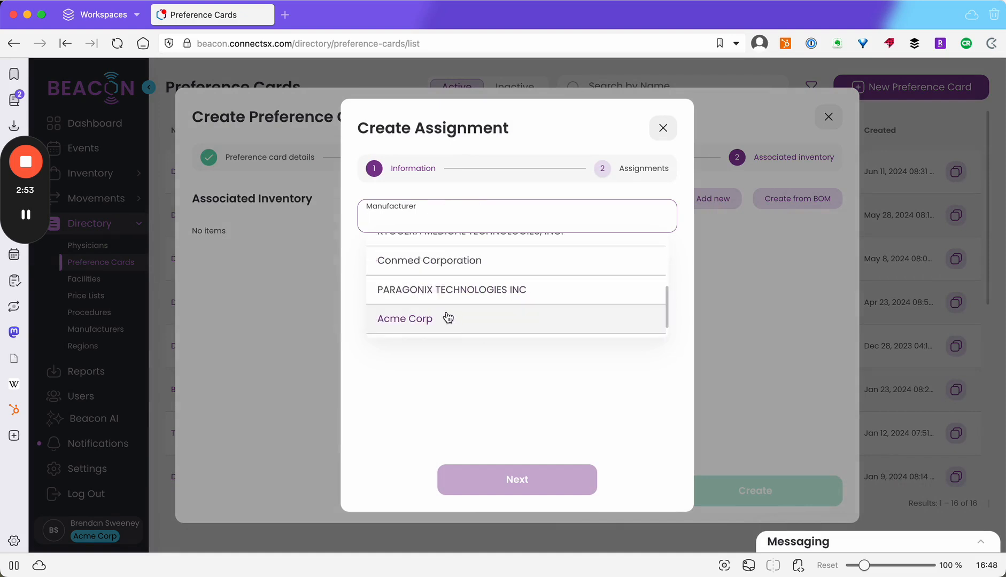
pyautogui.click(448, 317)
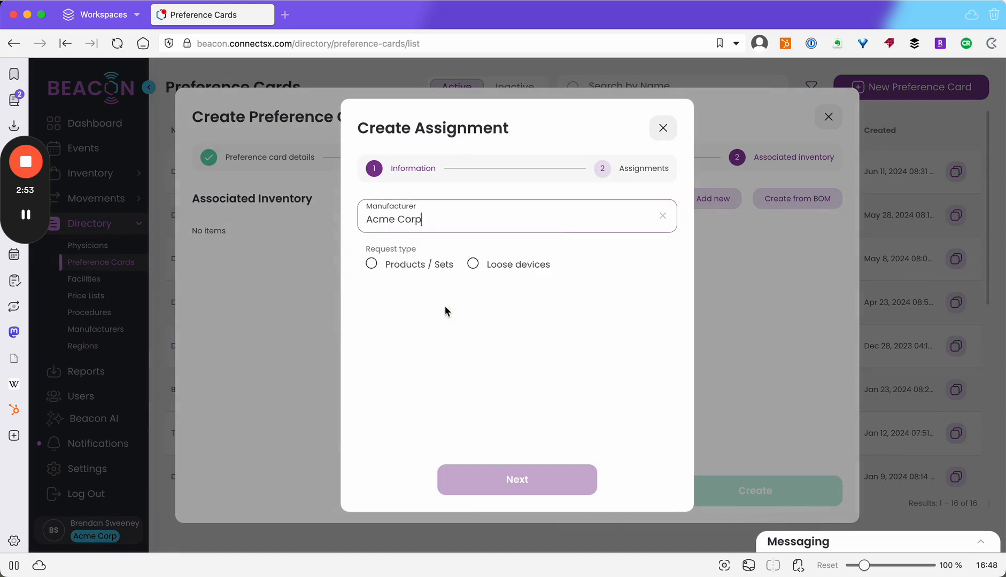
pyautogui.click(371, 265)
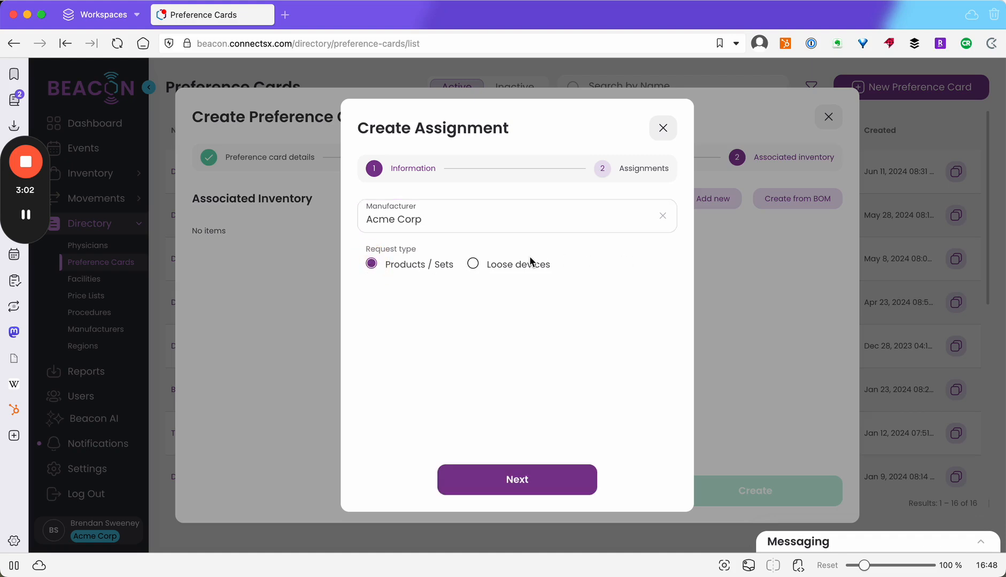
pyautogui.click(473, 263)
pyautogui.click(513, 478)
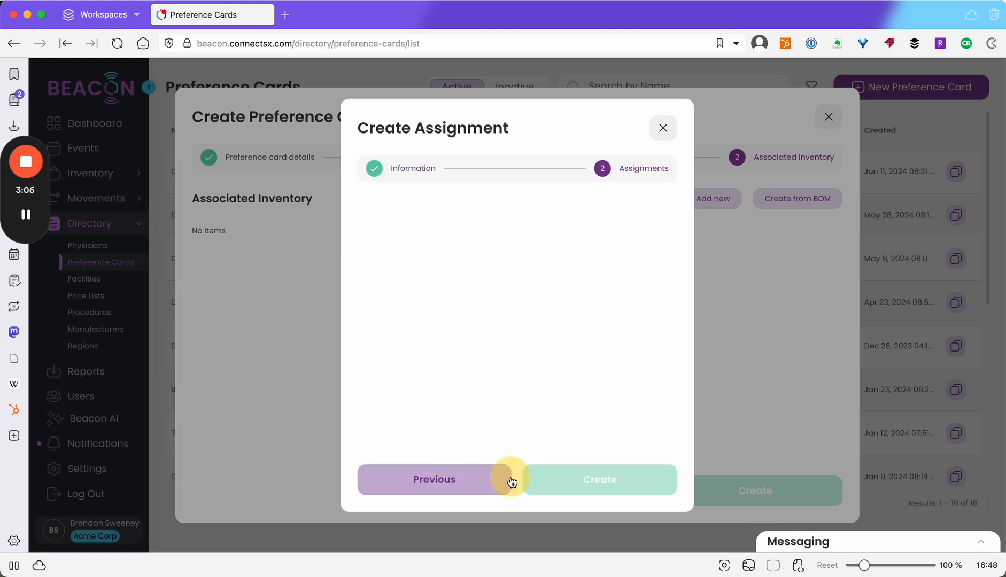
# Choose the Hip Nail product line and add the device 101-PACK to the assignment
pyautogui.click(390, 222)
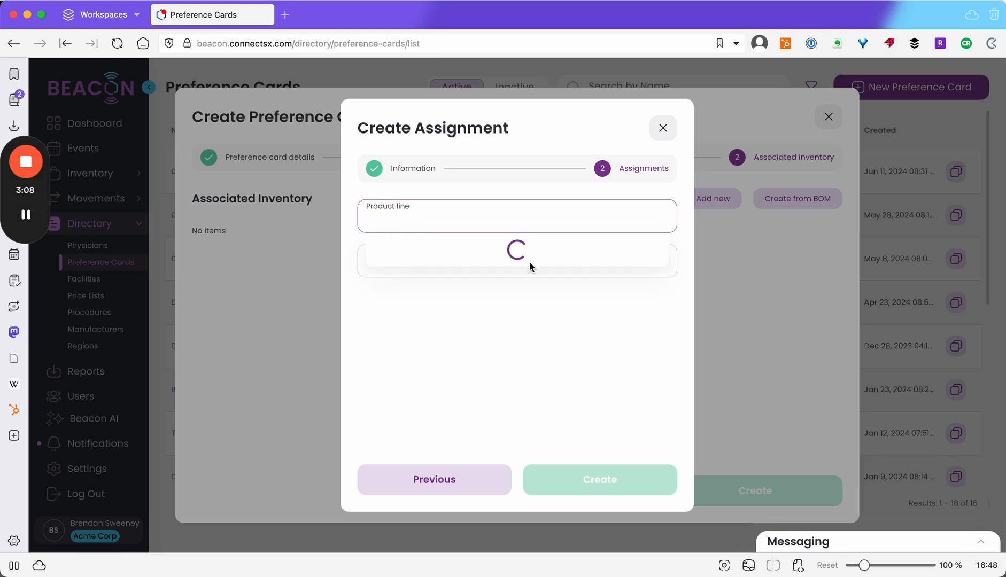
pyautogui.scroll(-2, 456, 309)
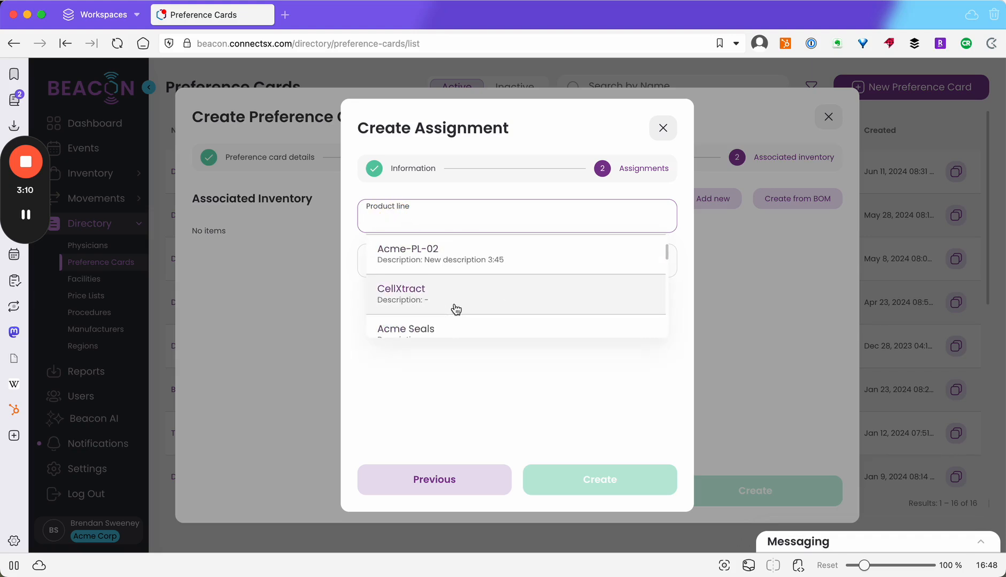
pyautogui.scroll(-3, 448, 288)
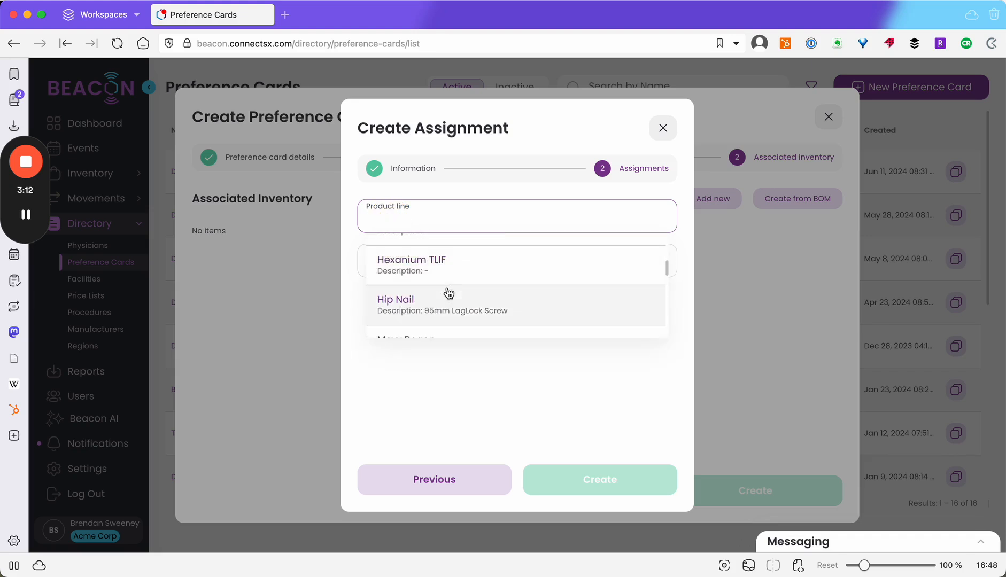
pyautogui.click(451, 304)
pyautogui.click(419, 256)
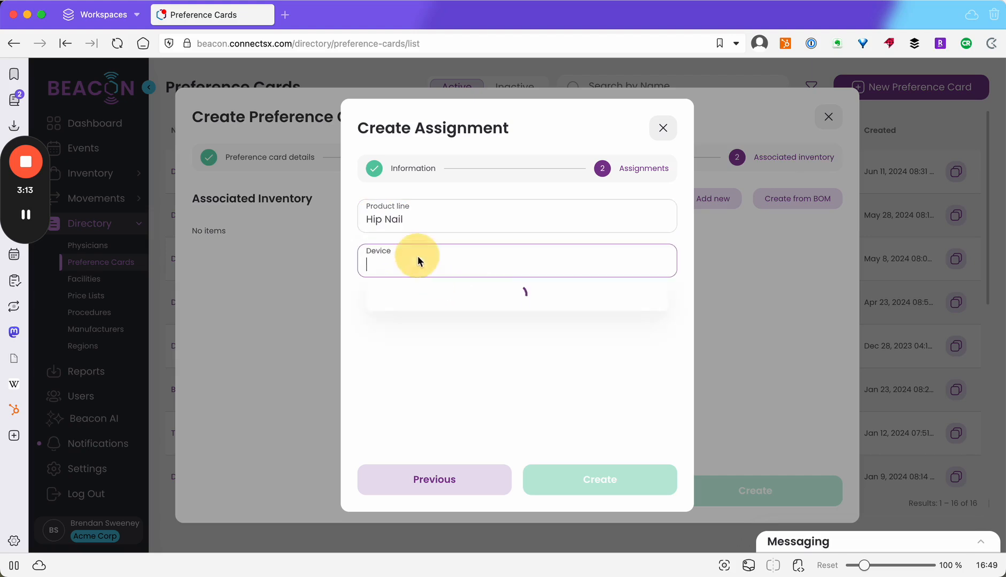
pyautogui.click(456, 328)
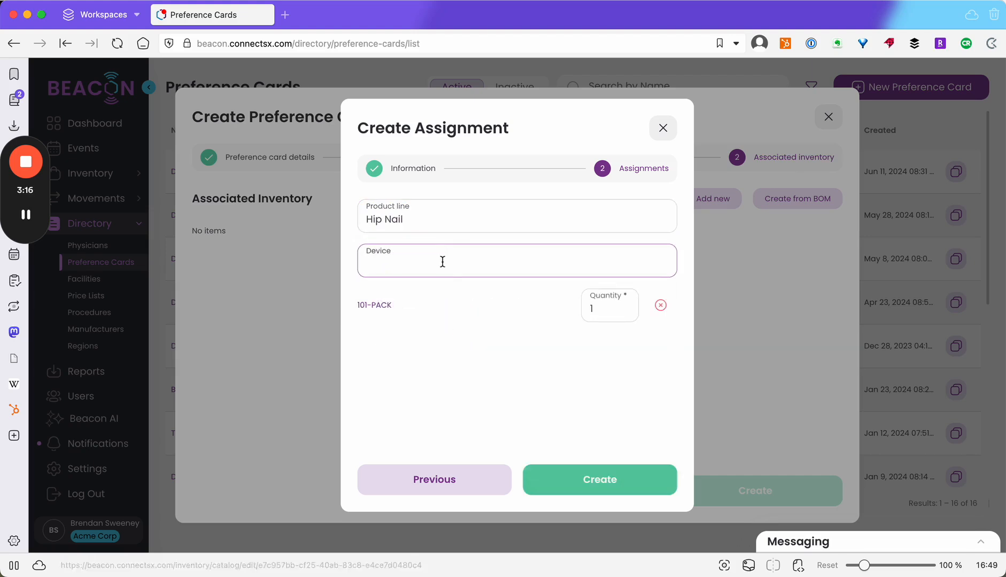
# Add the devices CTS-20142, 101NAIL-130- 18011, 101LGLK-1095 and C30 to the assignment
pyautogui.click(446, 267)
pyautogui.click(451, 342)
pyautogui.click(445, 263)
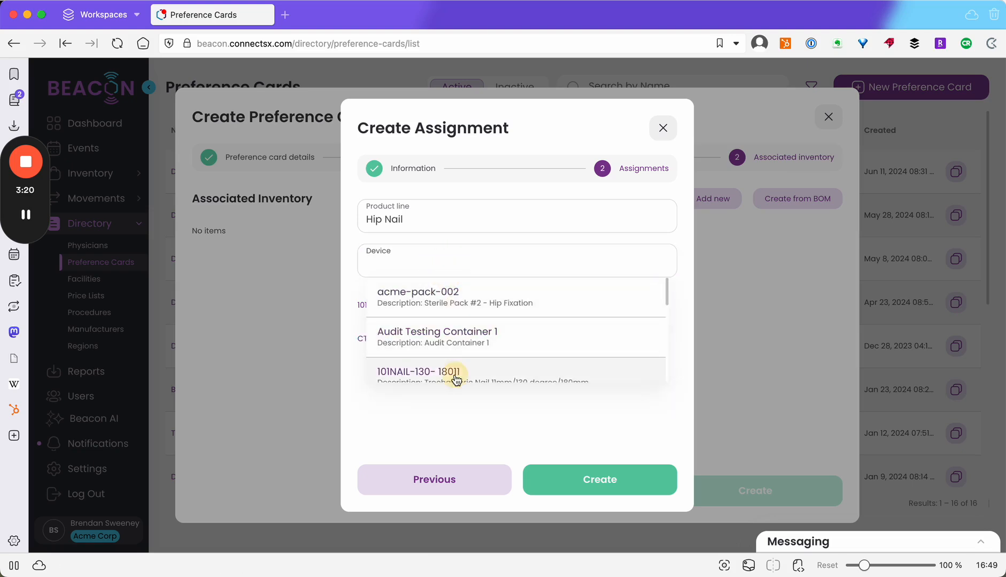
pyautogui.click(453, 377)
pyautogui.click(450, 269)
pyautogui.scroll(-3, 449, 349)
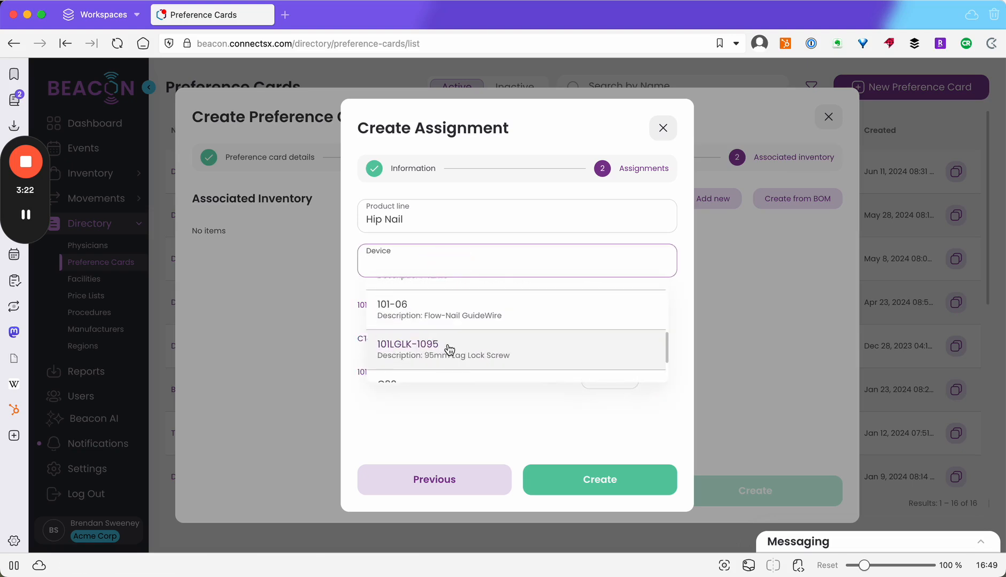
pyautogui.click(449, 349)
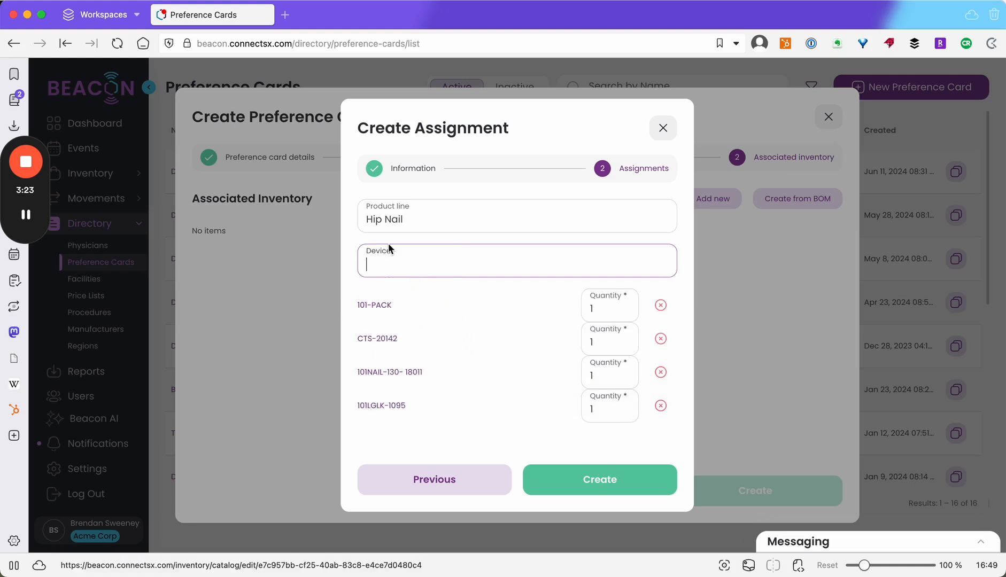
pyautogui.click(517, 270)
pyautogui.scroll(-5, 528, 353)
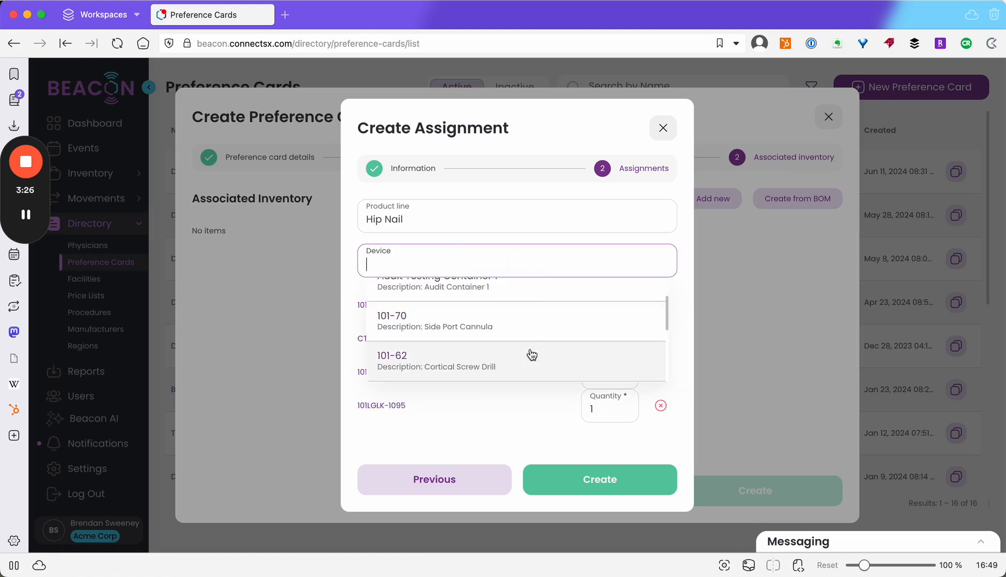
pyautogui.click(517, 373)
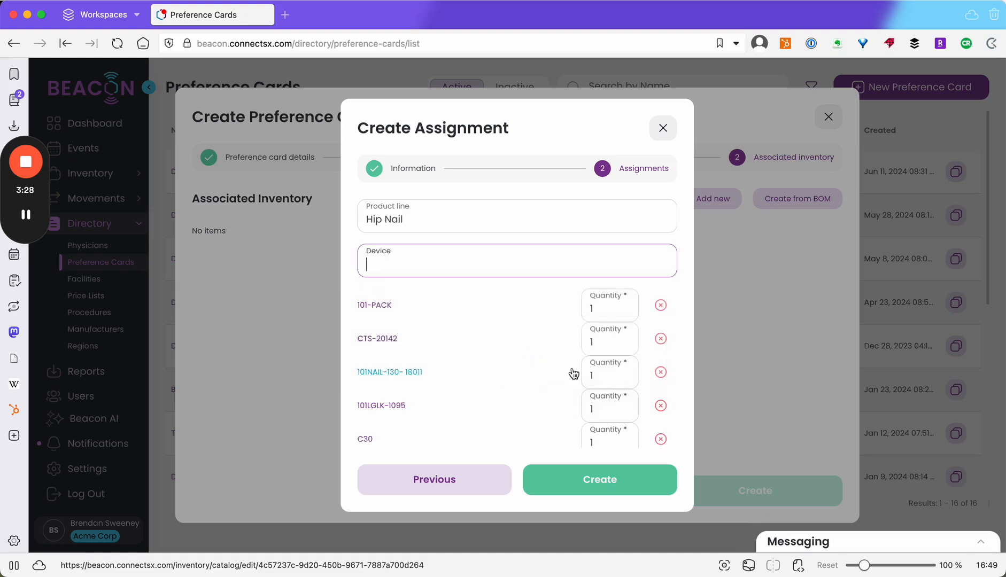
# Set the quantity of CTS-20142 to 3 and of 101LGLK-1095 to 2, and create the assignment
pyautogui.click(615, 342)
pyautogui.press('BackSpace')
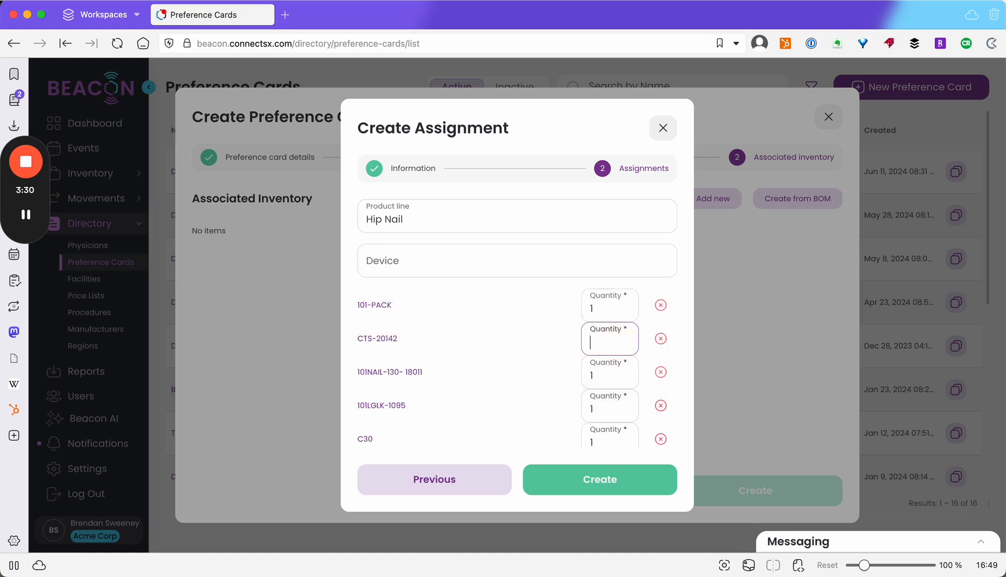
pyautogui.click(618, 399)
pyautogui.press('BackSpace')
pyautogui.write('2')
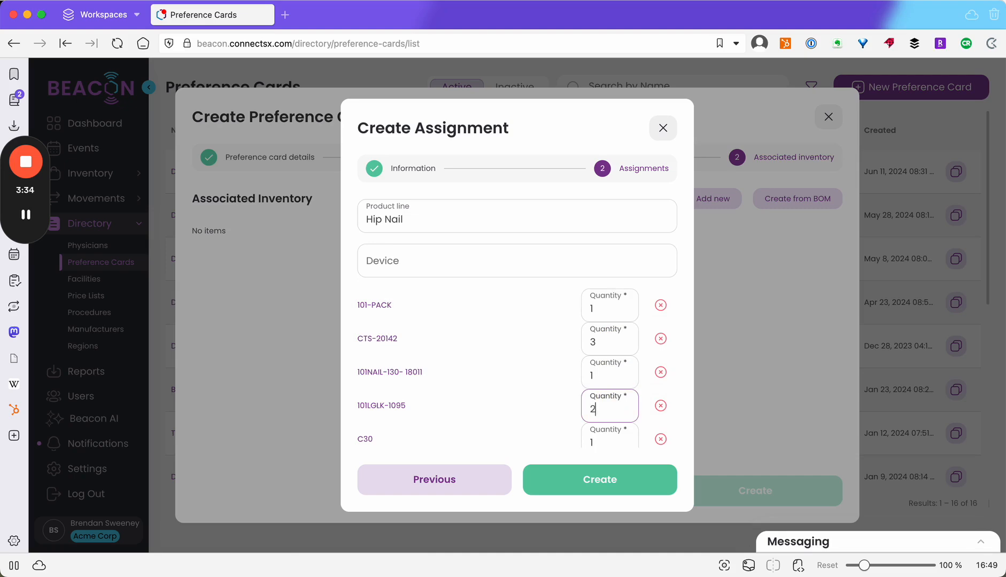
pyautogui.click(597, 481)
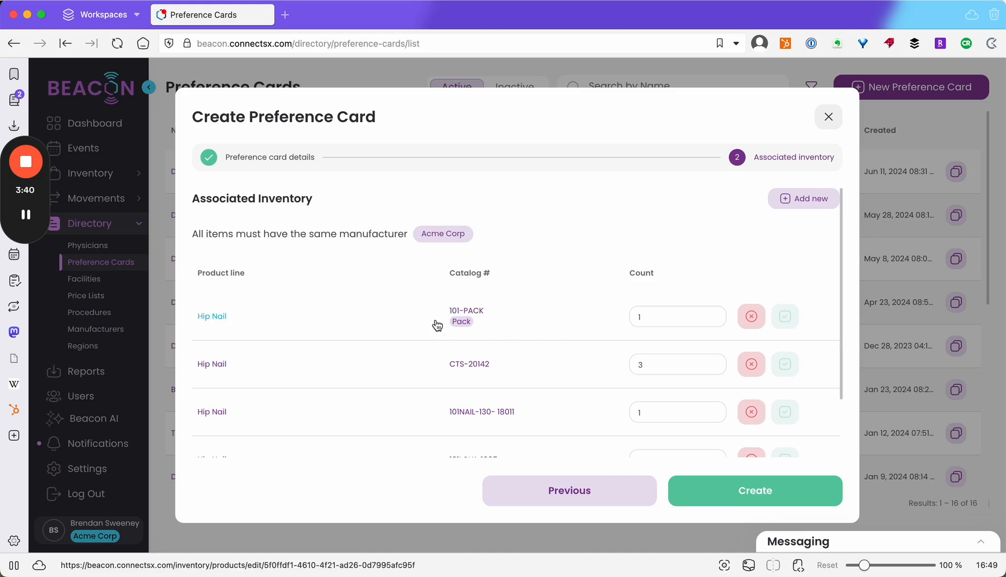
# Remove all five Hip Nail devices from the card's associated inventory
pyautogui.click(569, 491)
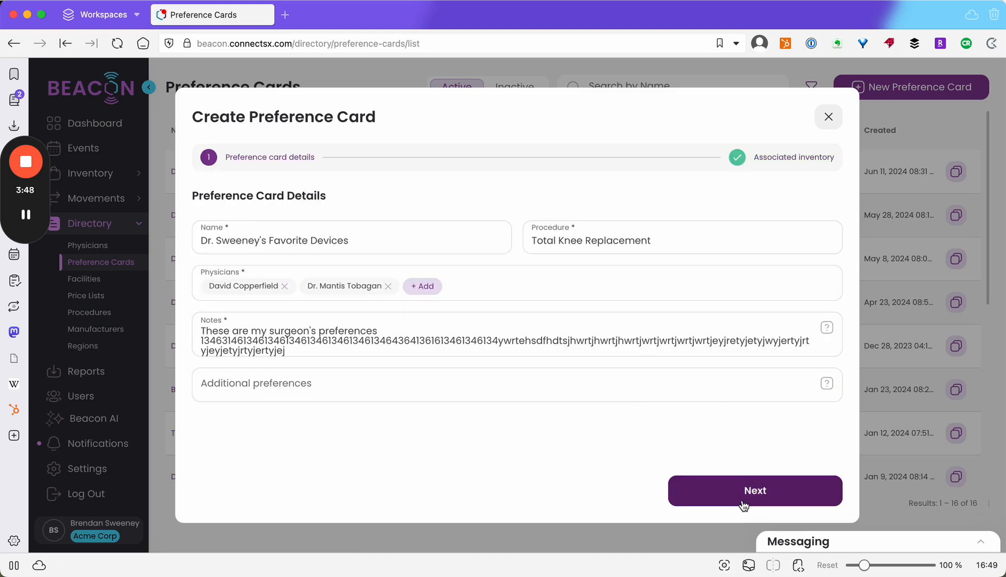
pyautogui.click(743, 502)
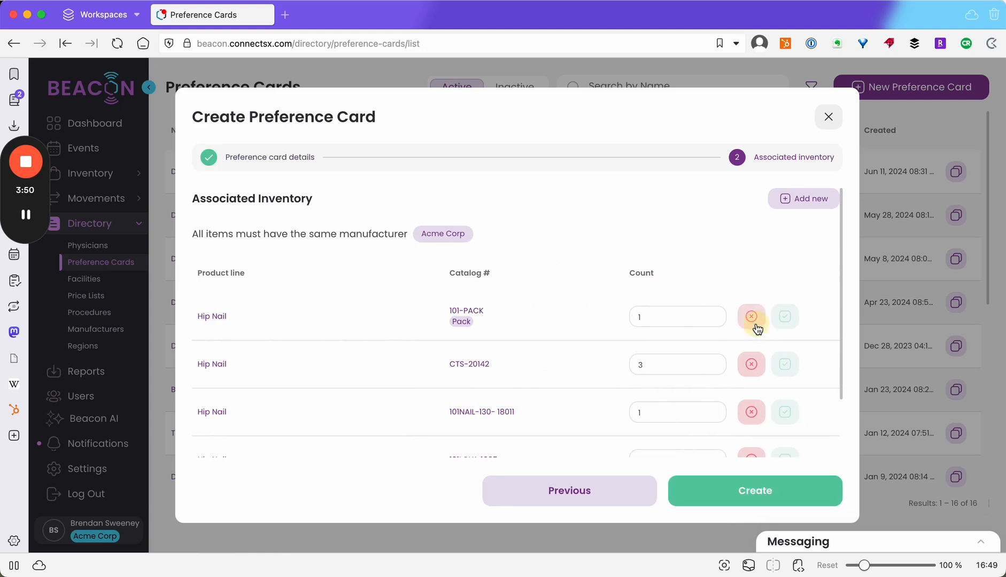
pyautogui.click(755, 325)
pyautogui.click(755, 324)
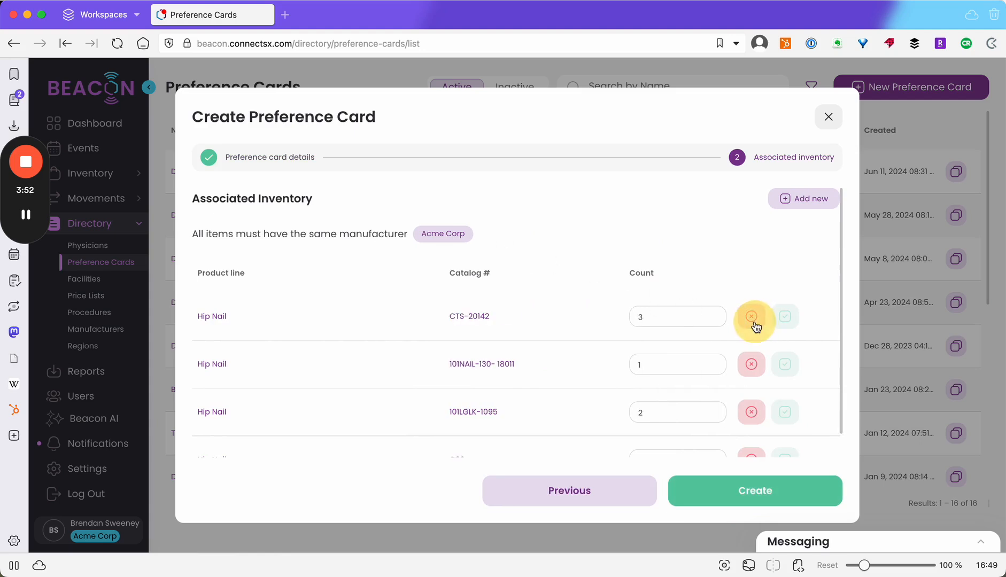
pyautogui.click(755, 324)
pyautogui.click(755, 325)
pyautogui.click(755, 324)
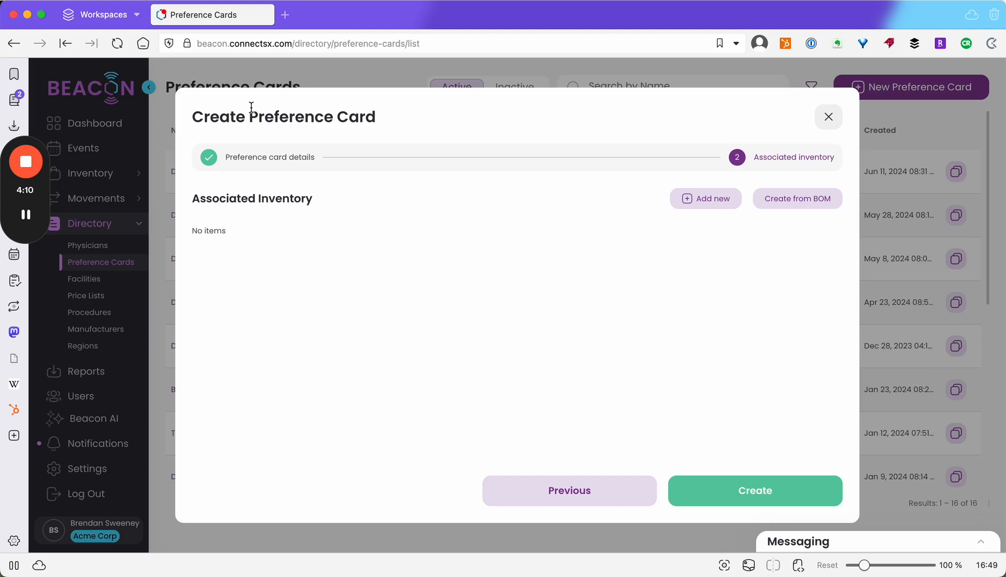
# Fill the associated inventory from the Custom Tray Bill of Materials with Acme Corp as the manufacturer
pyautogui.click(773, 202)
pyautogui.click(507, 284)
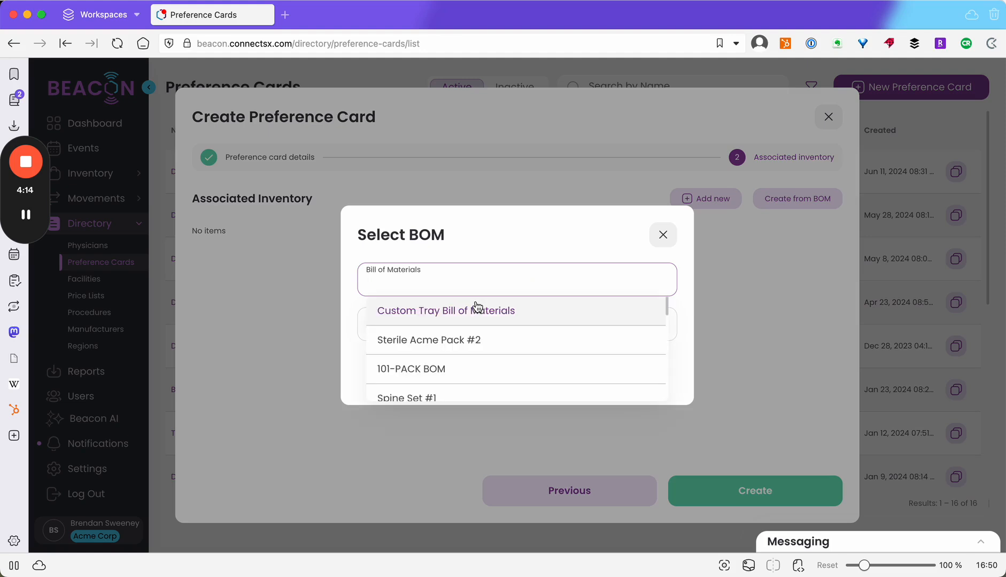
pyautogui.click(449, 323)
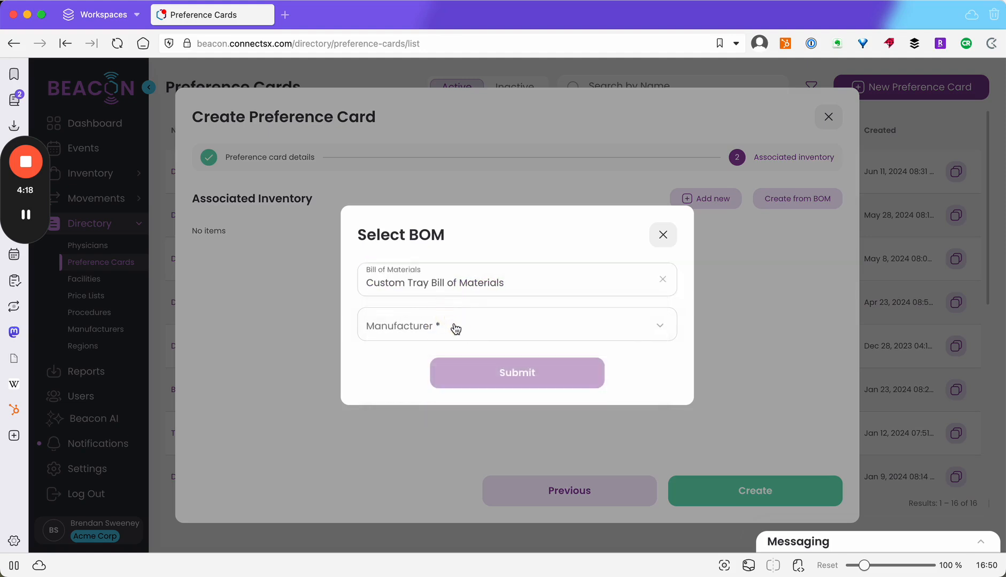
pyautogui.click(453, 325)
pyautogui.click(451, 366)
pyautogui.click(461, 371)
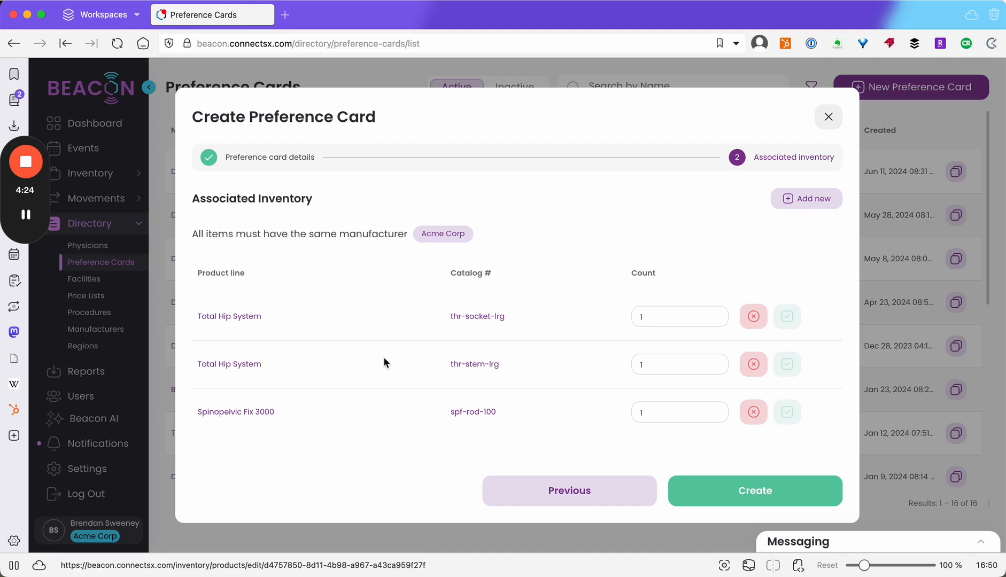
# Set the count of thr-socket-lrg to 3 and create the preference card
pyautogui.click(659, 316)
pyautogui.write('3')
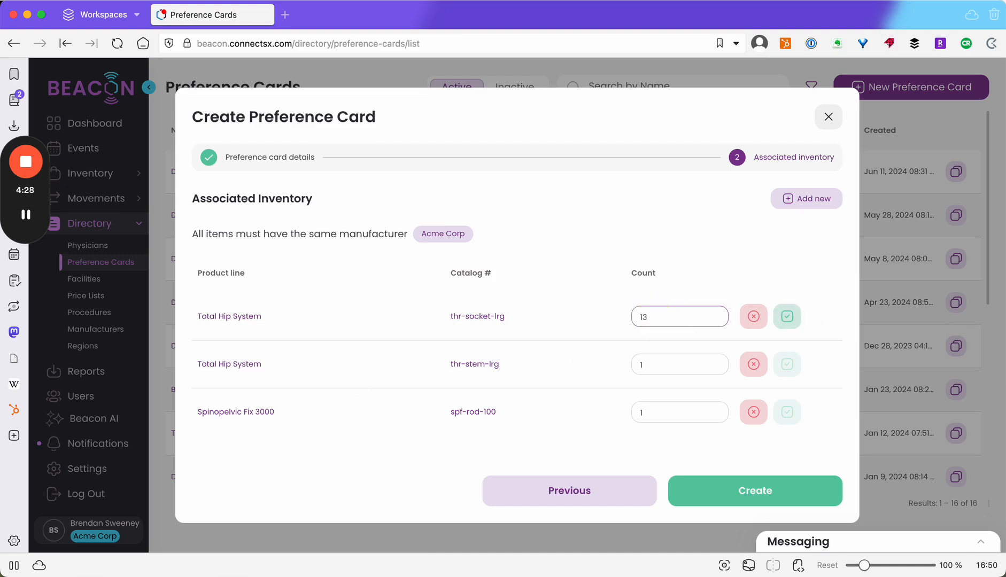
pyautogui.press('BackSpace')
pyautogui.write('3')
pyautogui.click(816, 399)
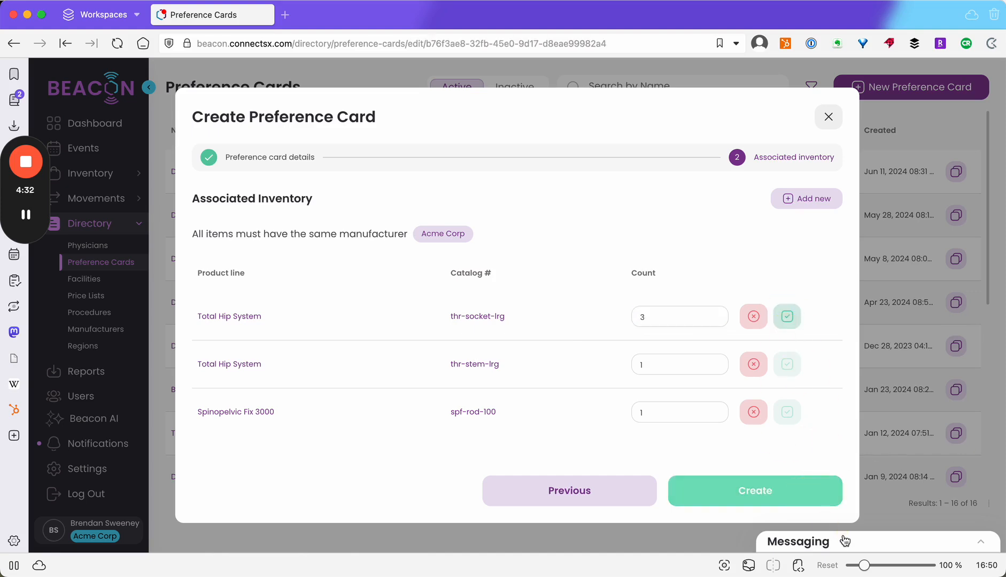
pyautogui.click(826, 504)
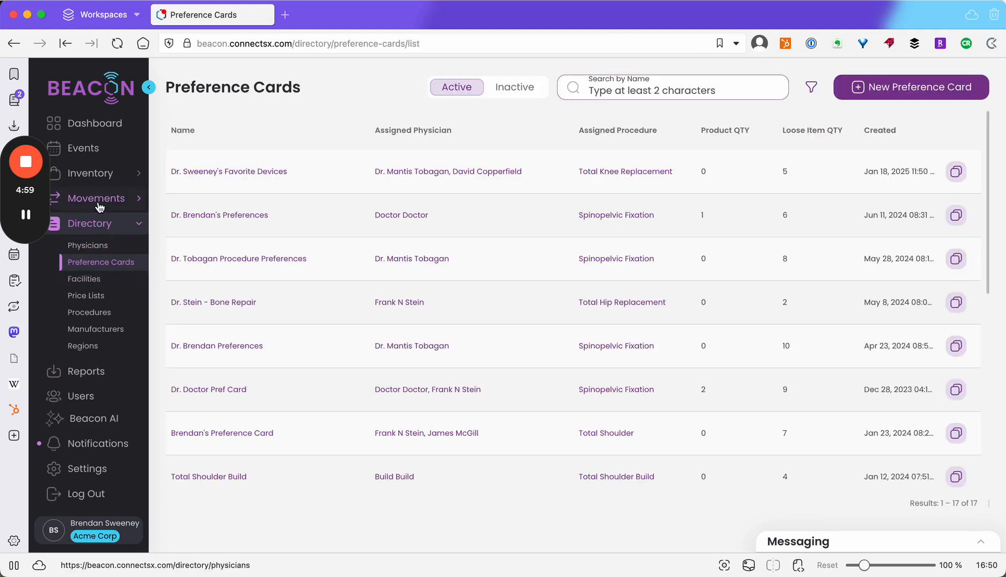
# Start a new movement request for Acme sales 2 with Acme Corp as the manufacturer
pyautogui.click(135, 200)
pyautogui.click(101, 224)
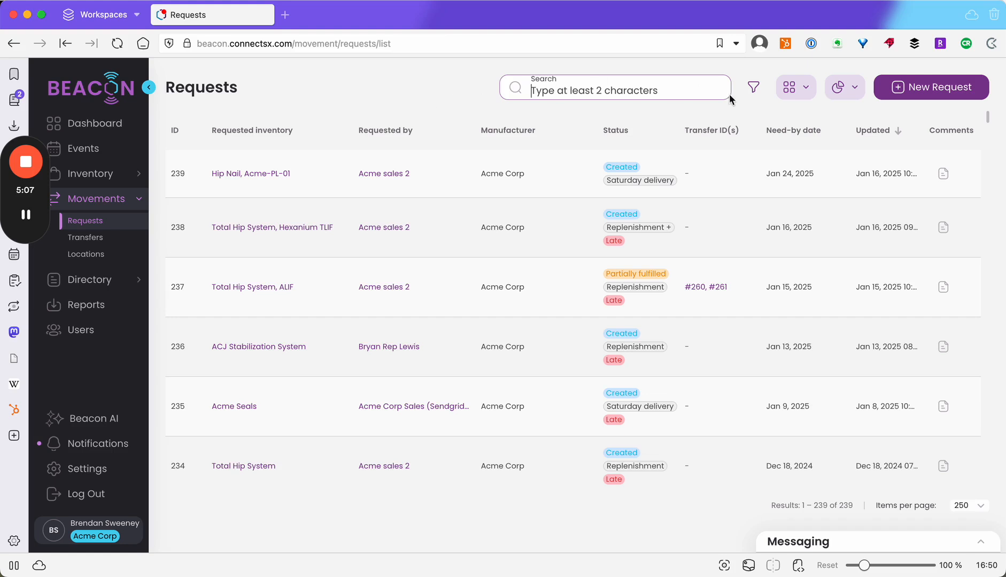
pyautogui.click(932, 96)
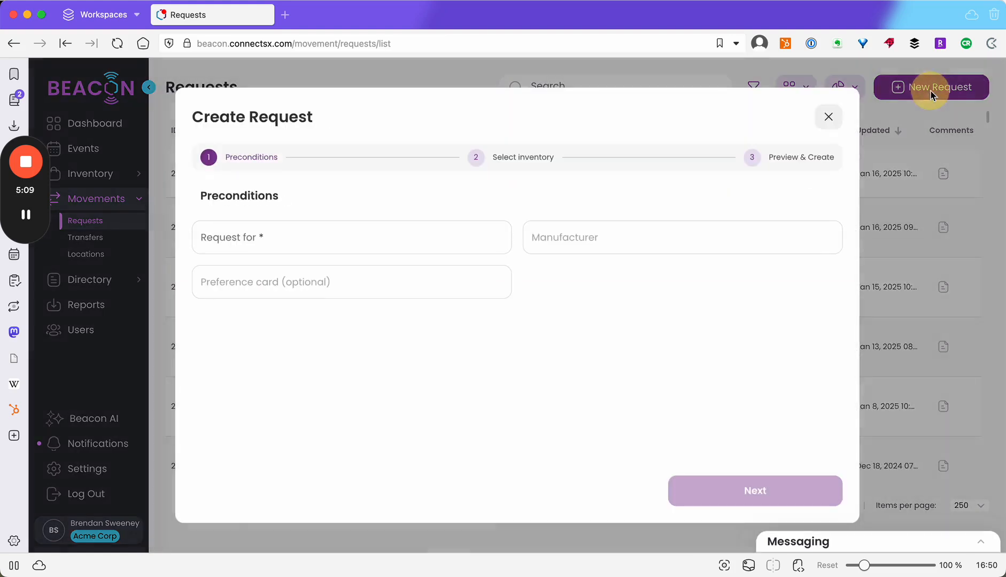
pyautogui.click(273, 243)
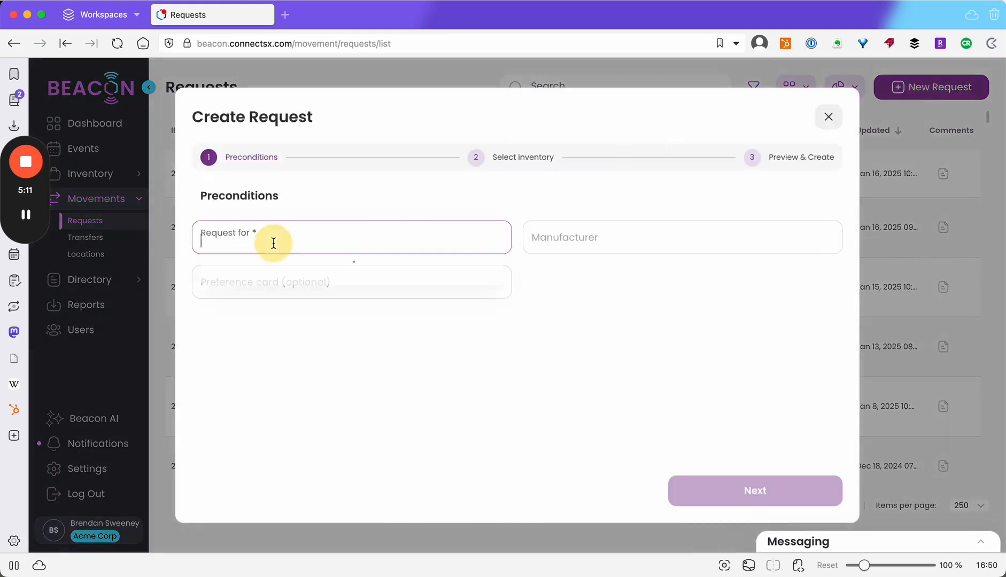
pyautogui.click(314, 324)
pyautogui.click(616, 236)
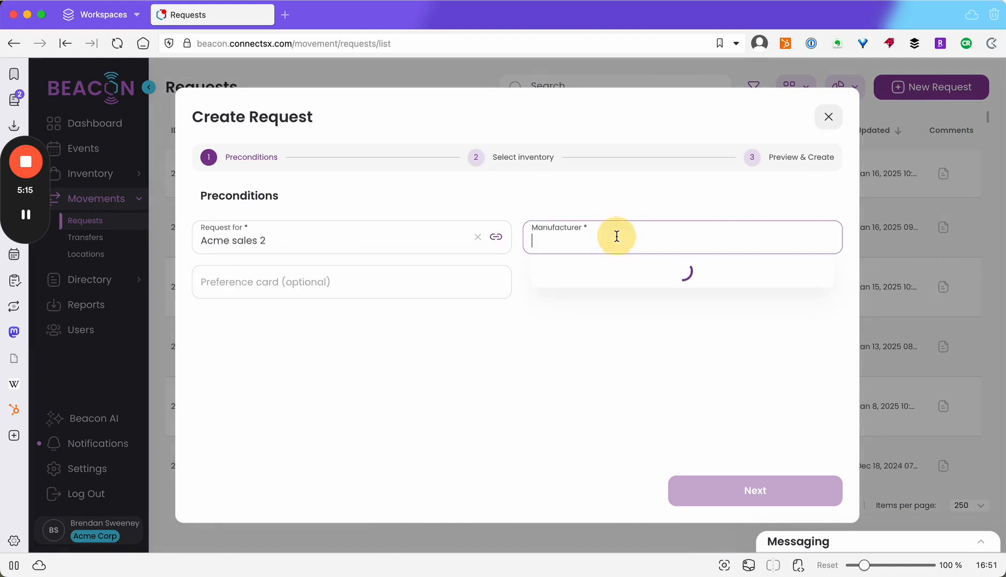
pyautogui.click(603, 270)
# Apply the newly created preference card to the request, continue to inventory selection and review the selected devices
pyautogui.click(376, 287)
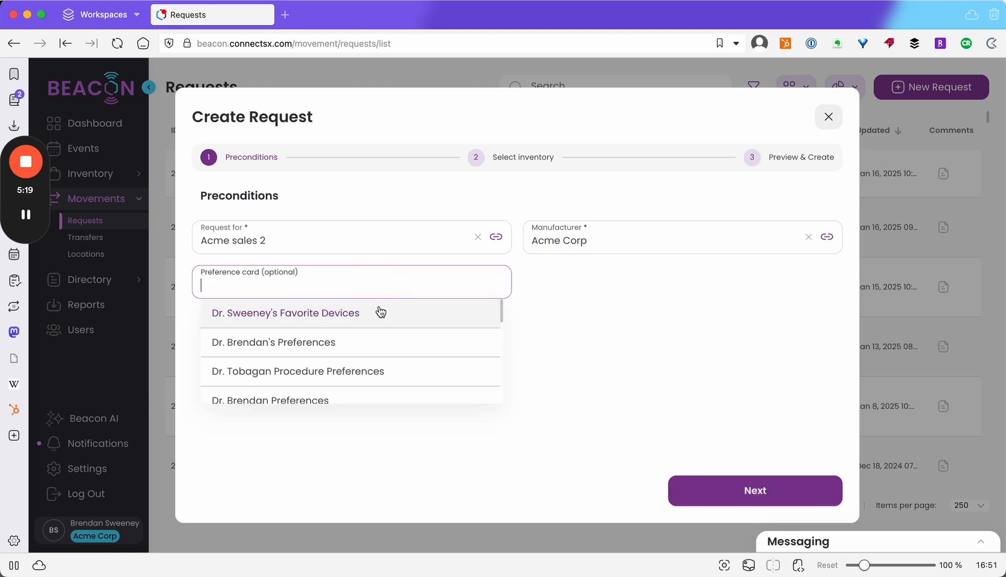
pyautogui.click(359, 324)
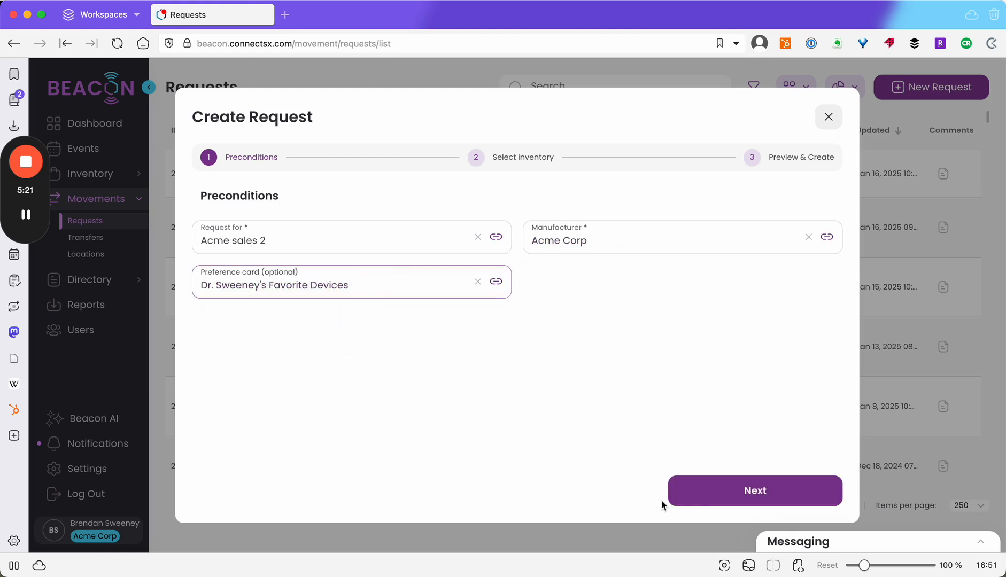
pyautogui.click(785, 491)
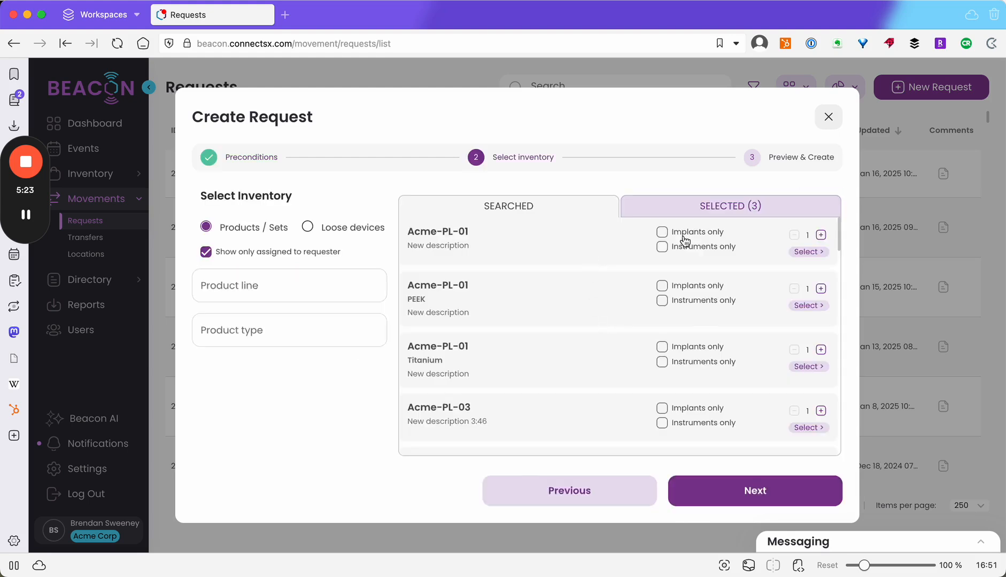
pyautogui.click(743, 207)
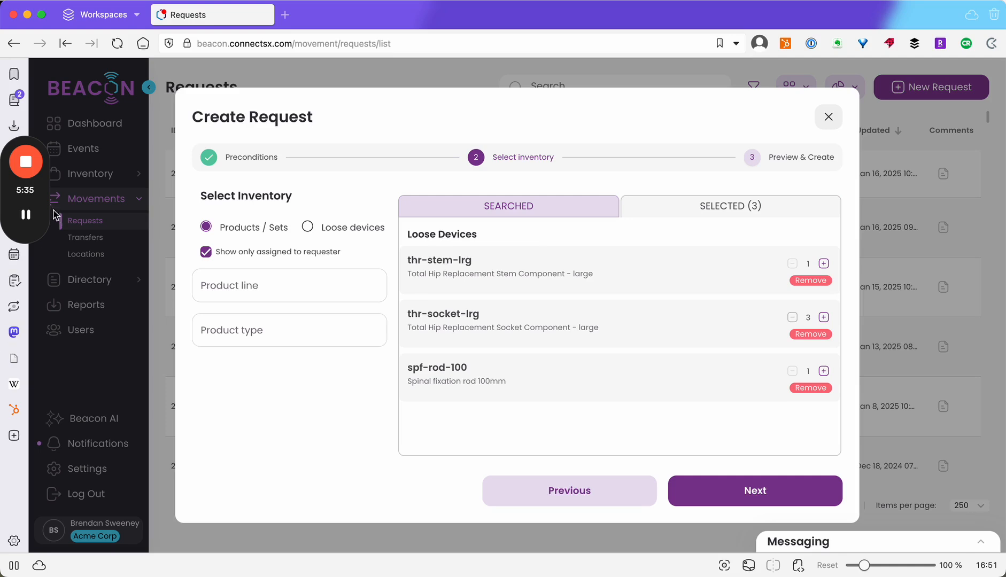
pyautogui.moveTo(28, 165)
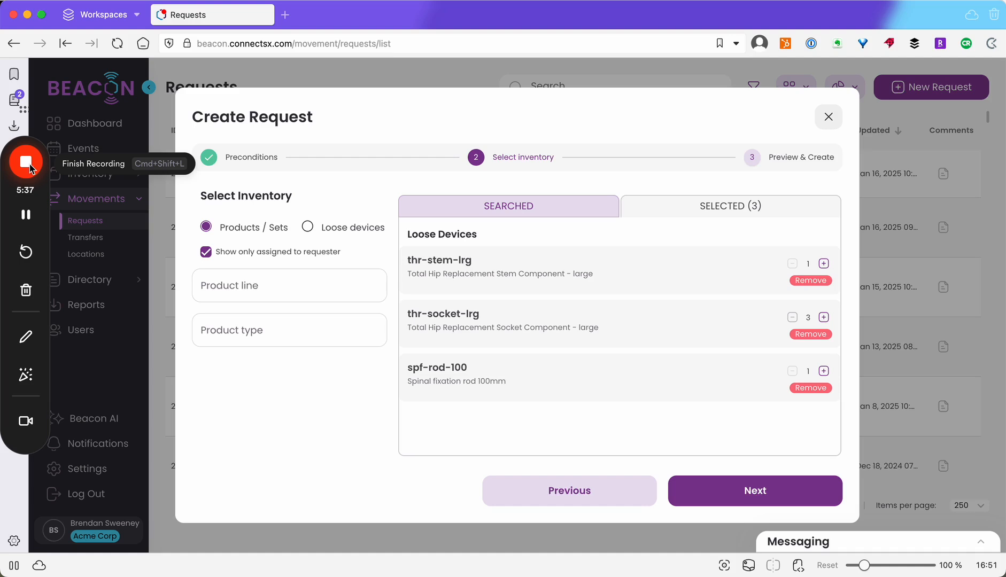